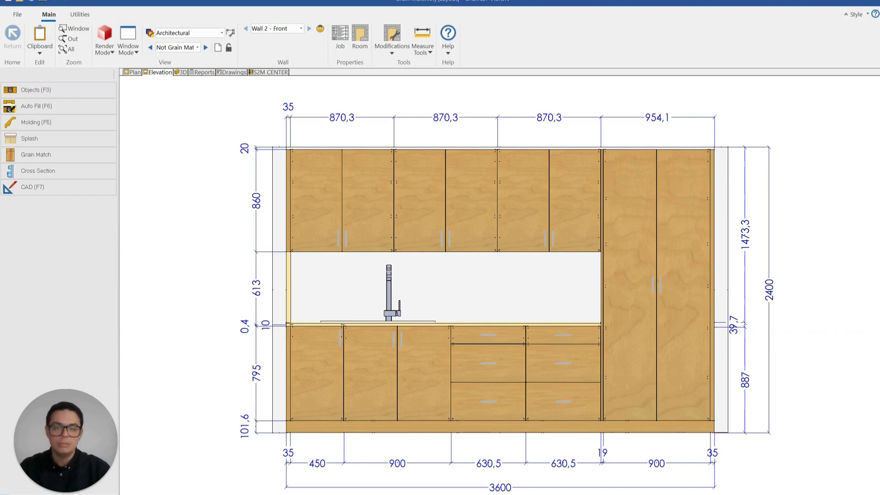
Show the Horizontal Grain room's elevation and close the Grain Match job
left_click(151, 48)
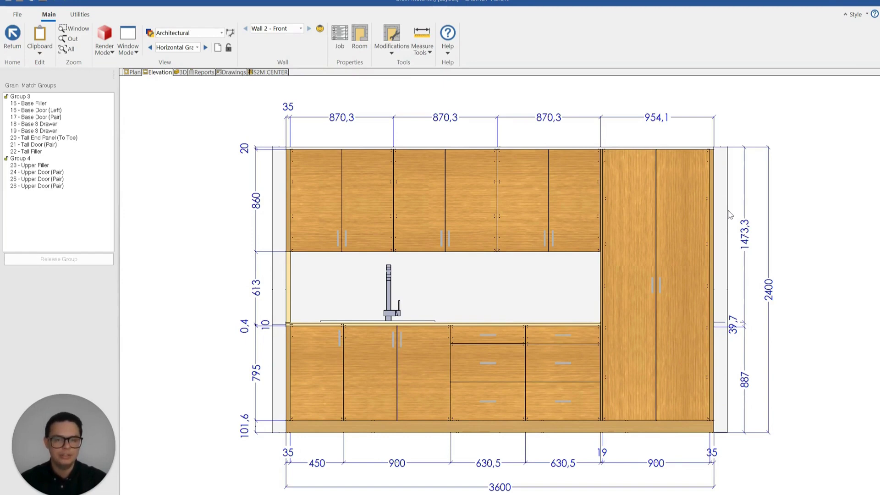
left_click(17, 14)
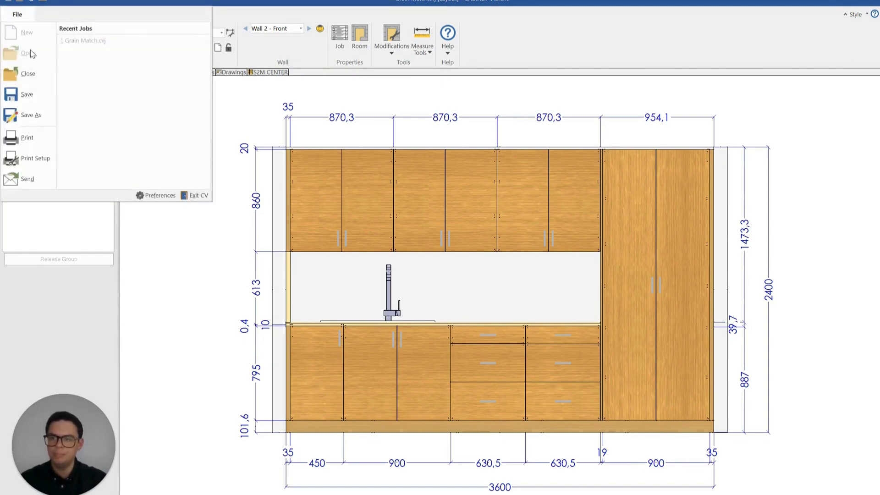
left_click(29, 73)
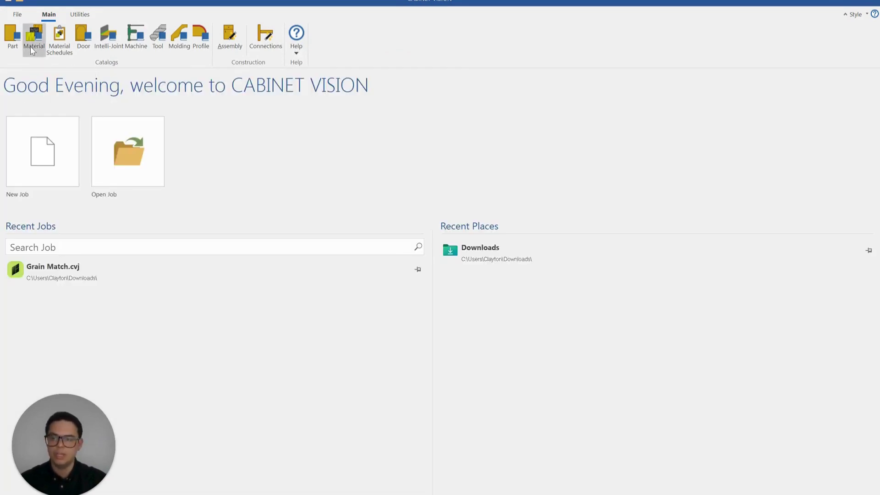
Open the material properties of the 3/4 Solid Example Material board stock and inspect its Grain Dependent CNC setting
left_click(32, 49)
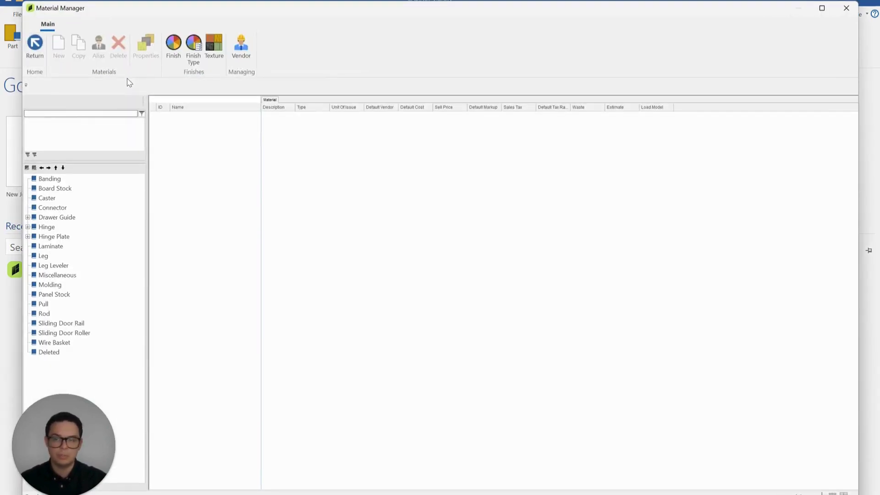
left_click(63, 188)
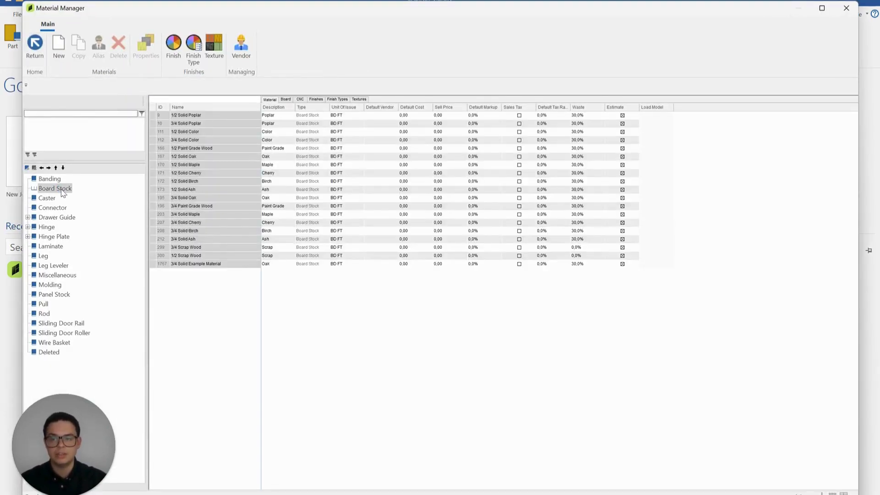
left_click(165, 265)
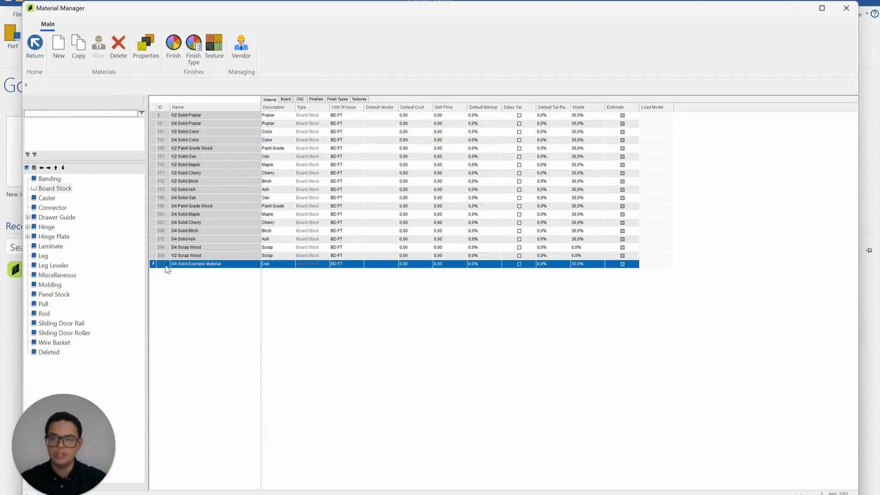
double_click(166, 265)
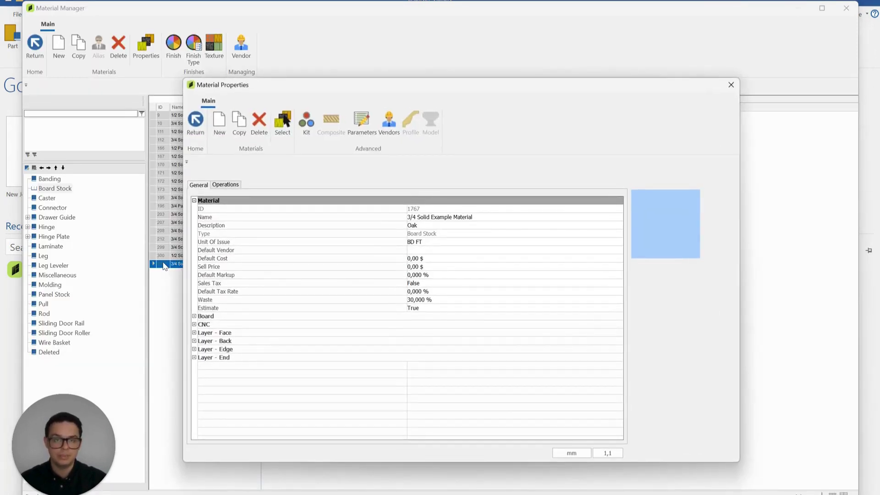
left_click(194, 325)
left_click(210, 342)
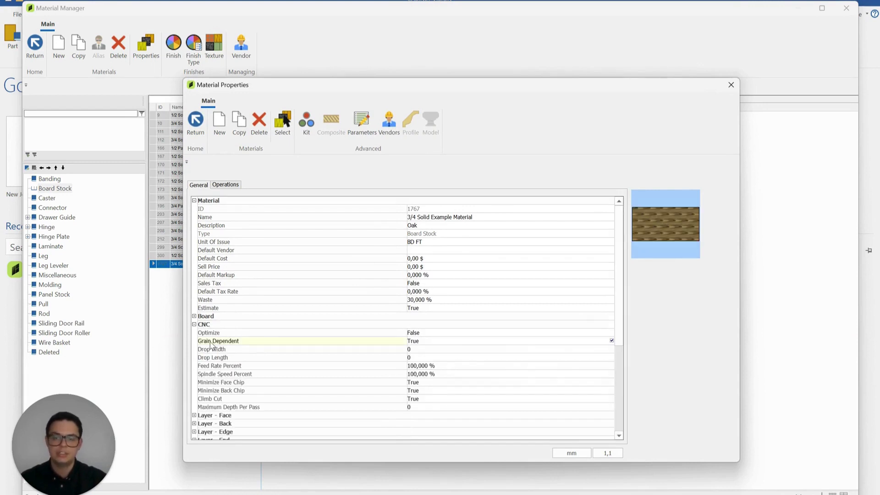
Set the material's Grain Dependent option to False and back to True, and leave the Material Manager
left_click(434, 342)
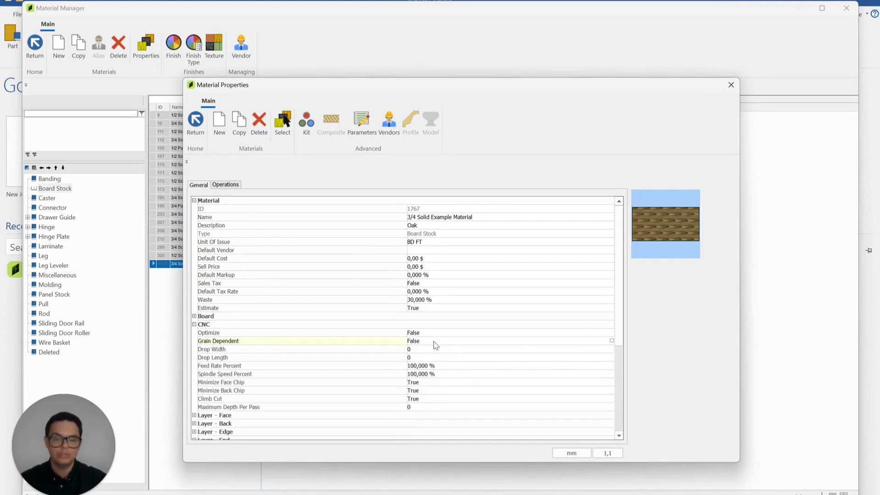
left_click(434, 342)
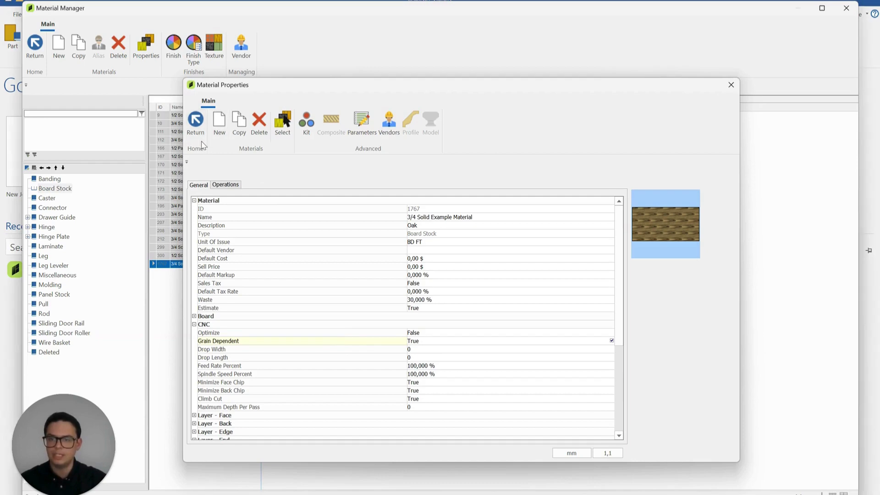
left_click(196, 121)
left_click(35, 46)
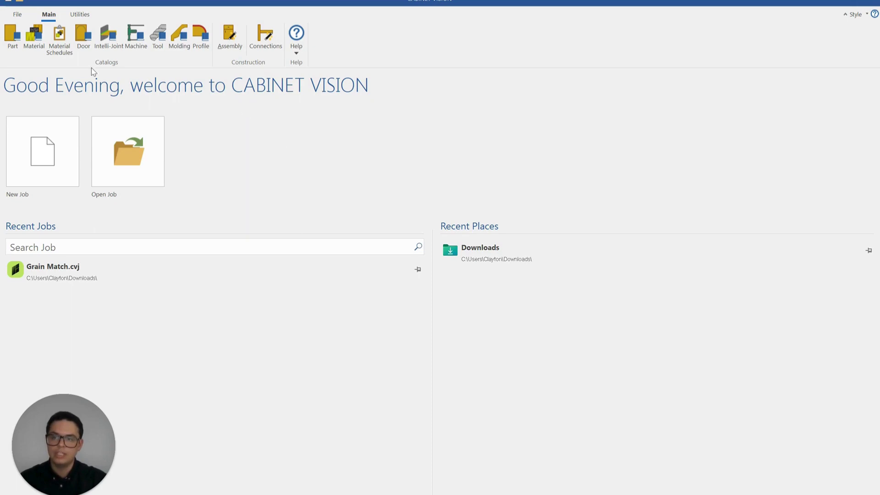
Open the design of the Wood Grain Horizontal catalog door and inspect its slab panel's Horizontal Grain setting
left_click(83, 47)
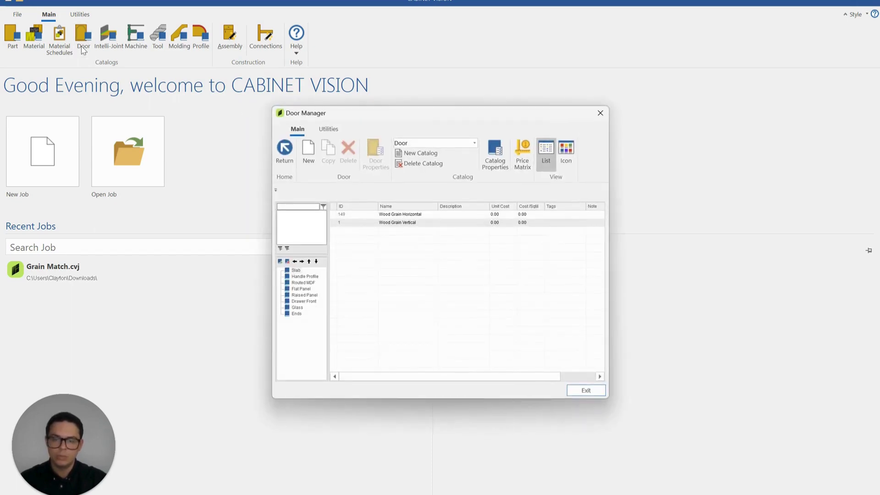
left_click(353, 216)
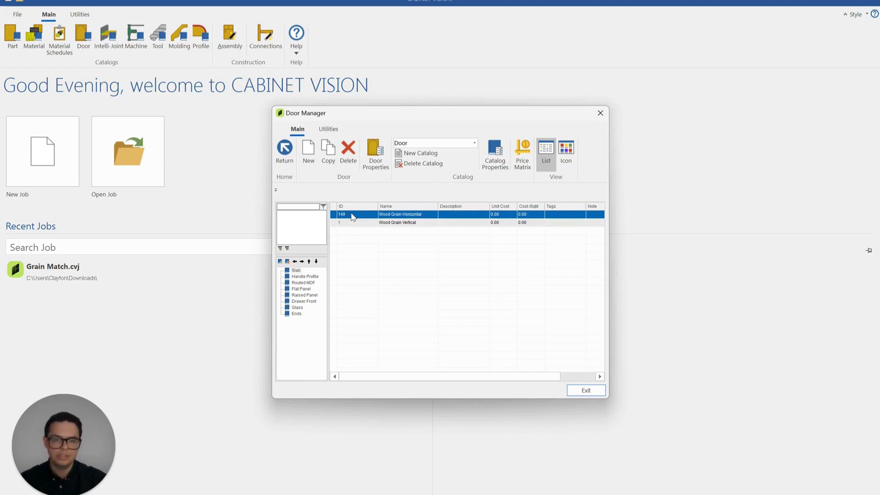
double_click(353, 216)
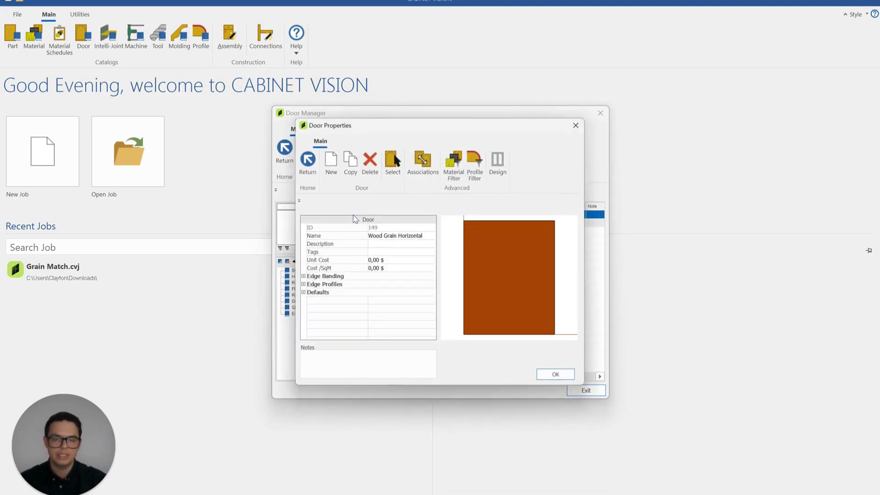
left_click(502, 169)
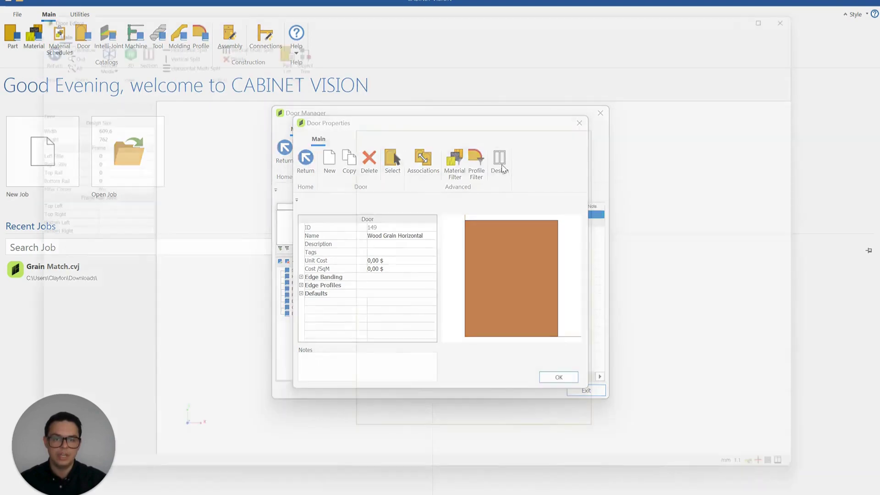
left_click(514, 236)
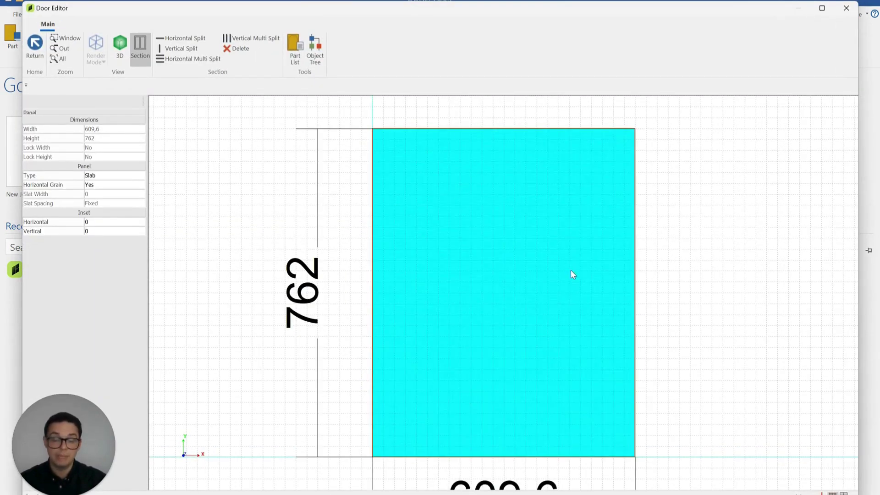
left_click(100, 186)
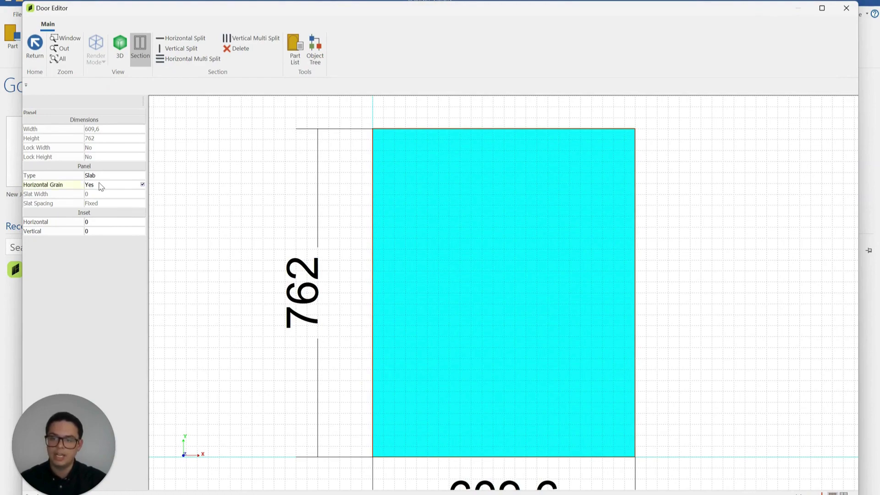
Set the panel's Horizontal Grain to No and back to Yes, saving the door design and leaving the Door Manager
double_click(104, 187)
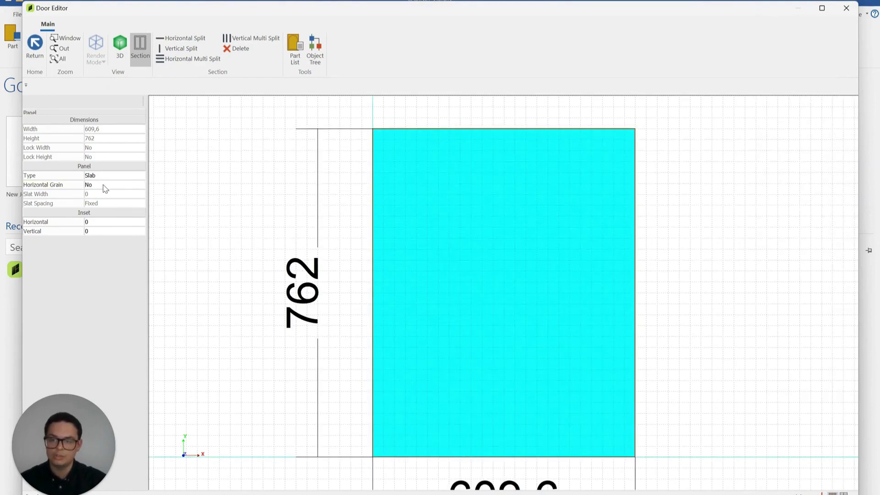
double_click(105, 188)
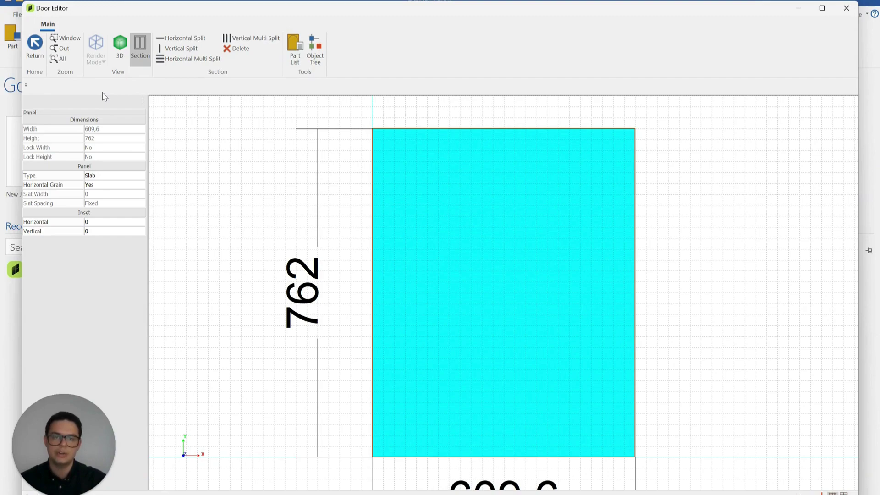
left_click(34, 45)
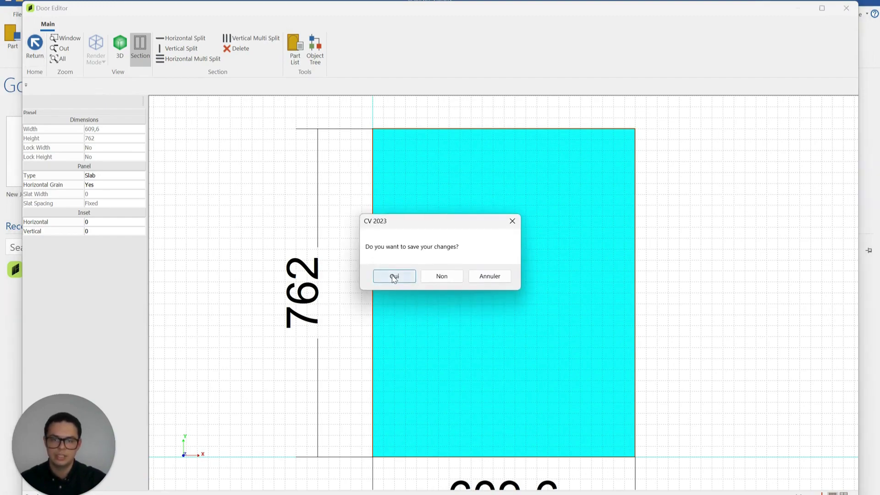
left_click(394, 277)
left_click(562, 376)
left_click(581, 385)
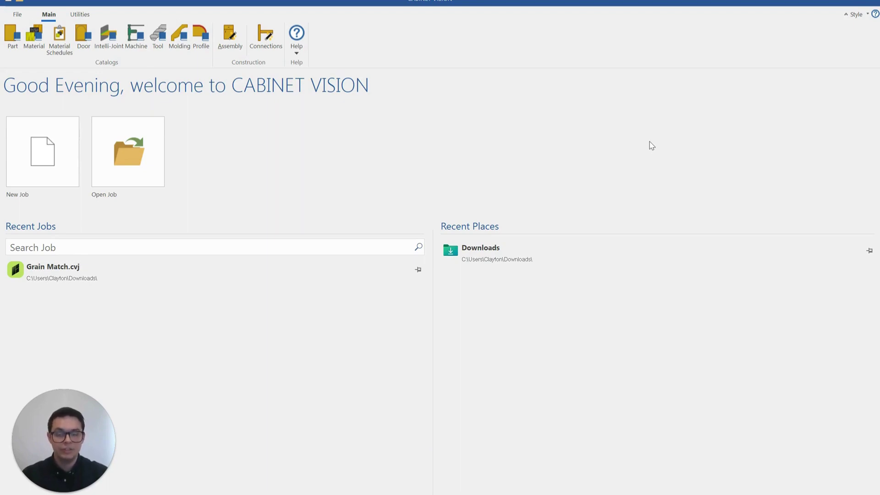
Create a new job with grain matching enabled for cabinet doors and its mode set to Assembly
left_click(53, 140)
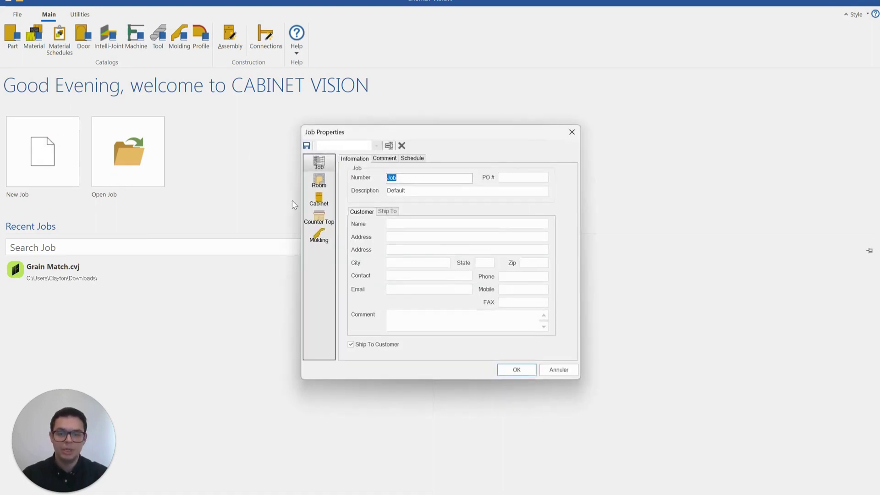
left_click(329, 202)
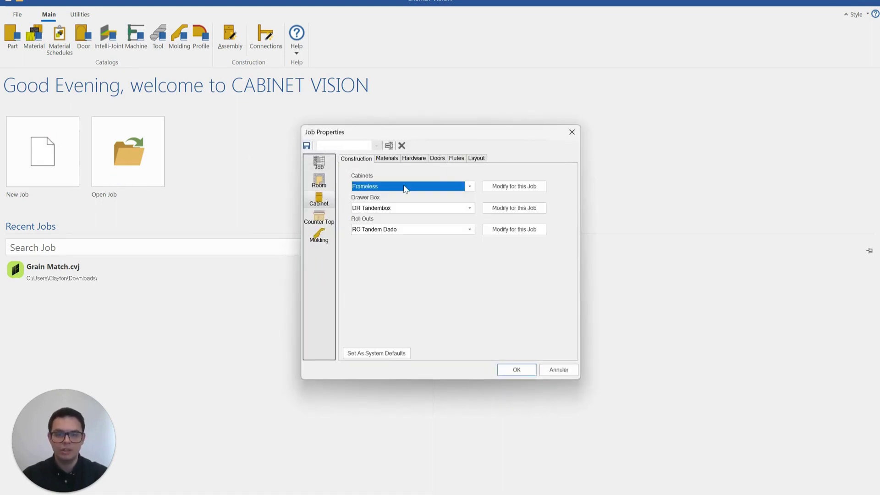
left_click(437, 159)
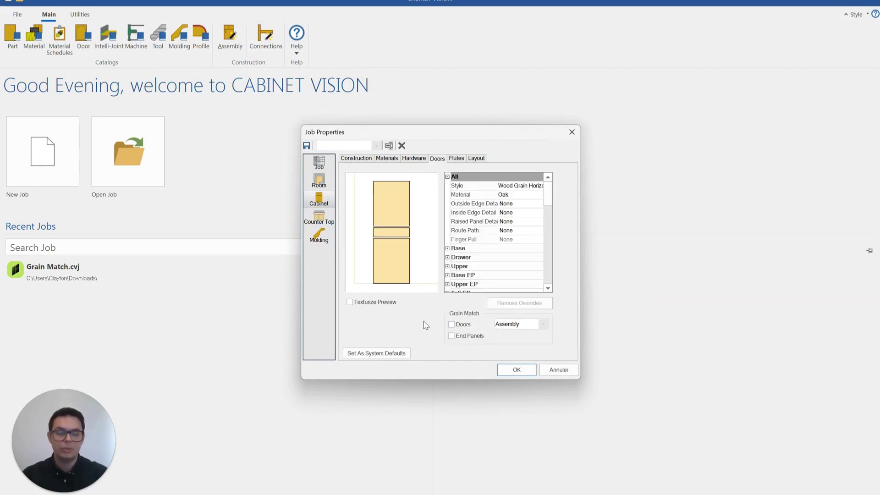
left_click(462, 325)
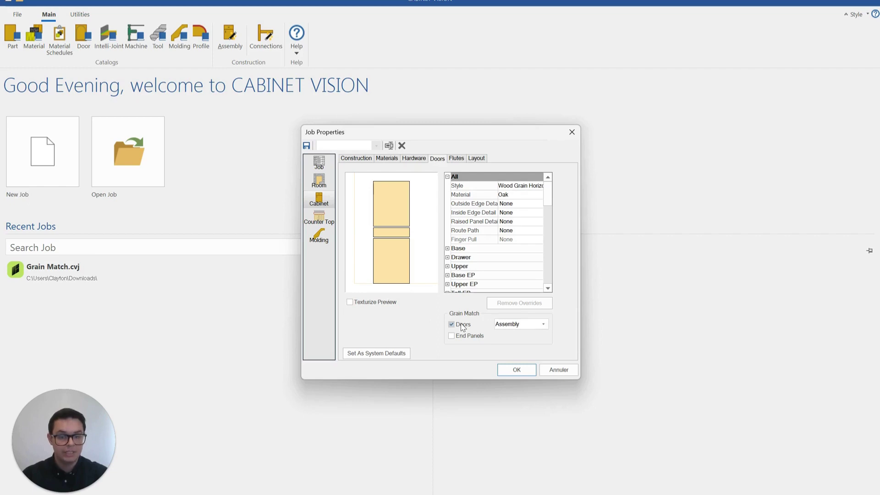
left_click(545, 324)
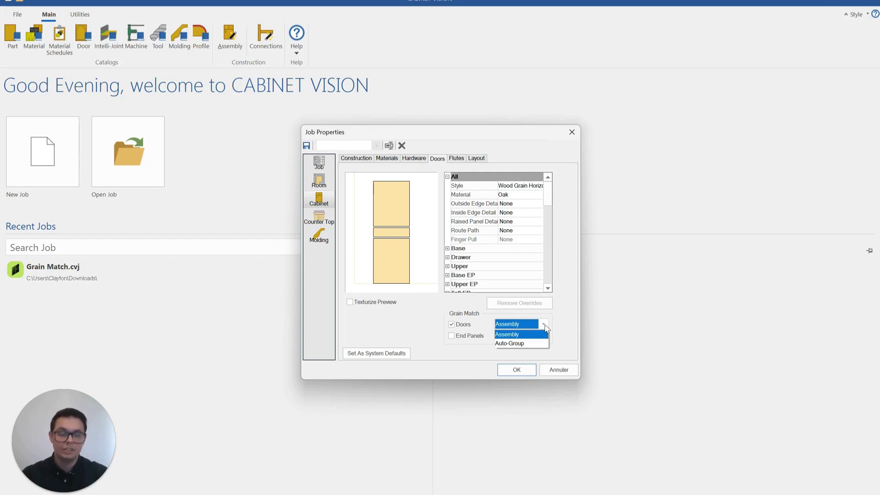
left_click(517, 334)
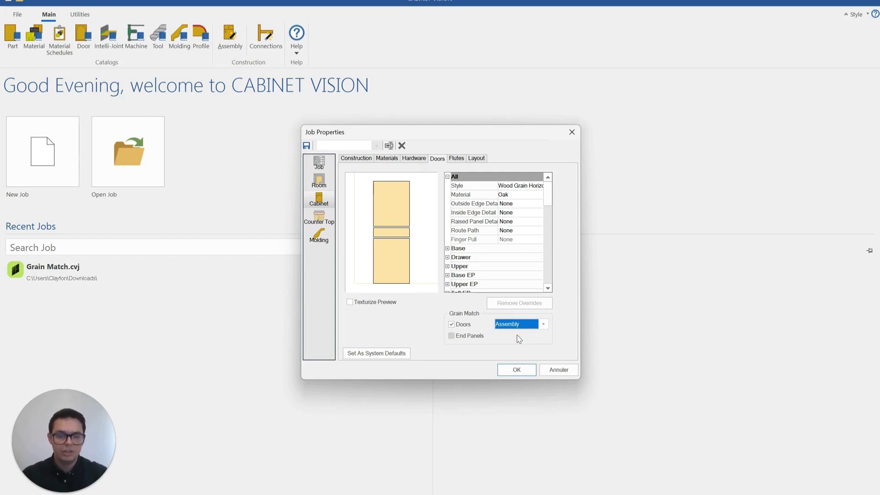
left_click(518, 371)
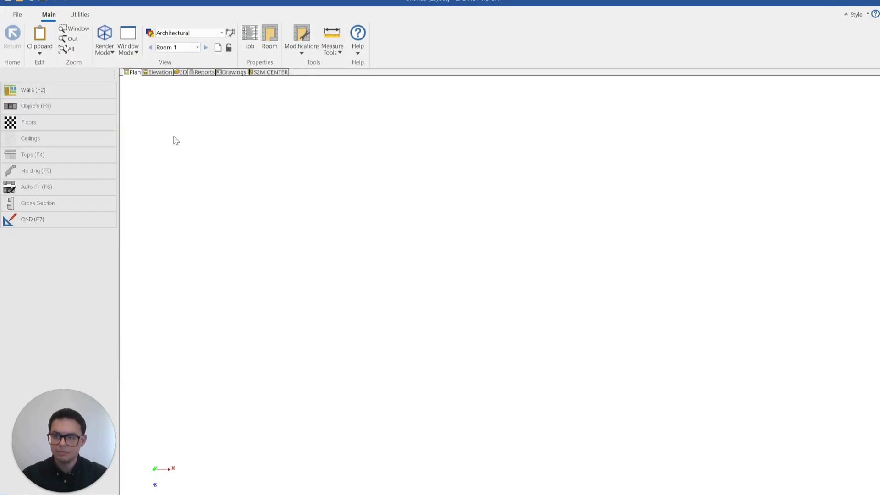
Draw a single straight horizontal wall 3000 mm long in the plan
left_click(89, 99)
left_click(231, 171)
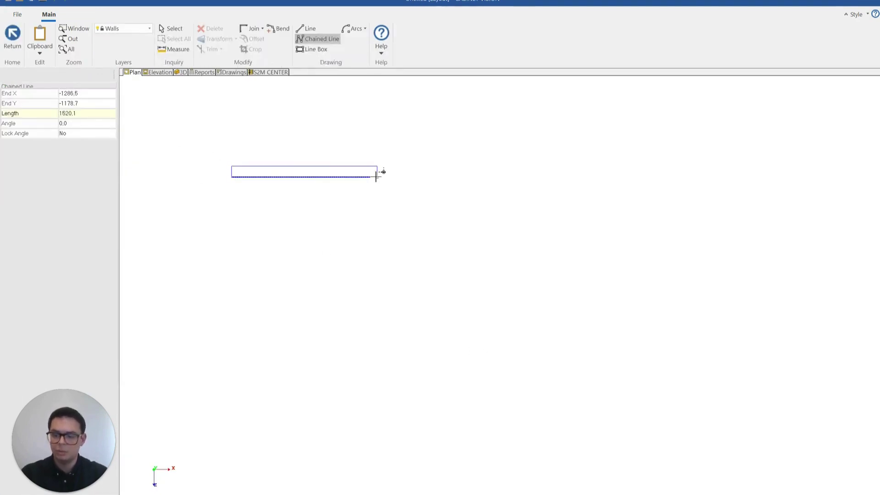
type("3000")
key("Return")
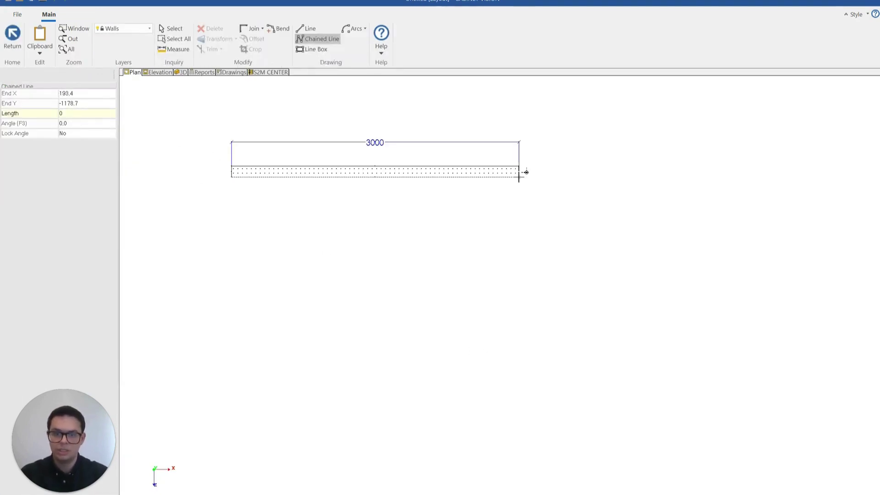
key("Escape")
Place two 762 mm wide paired-door custom base cabinets side by side on the wall's elevation, starting about 308 mm from its left end
left_click(157, 72)
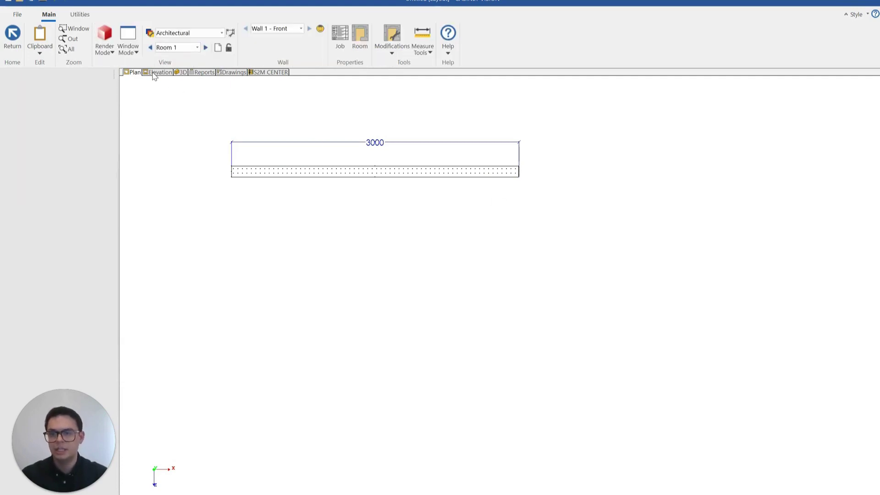
left_click(92, 94)
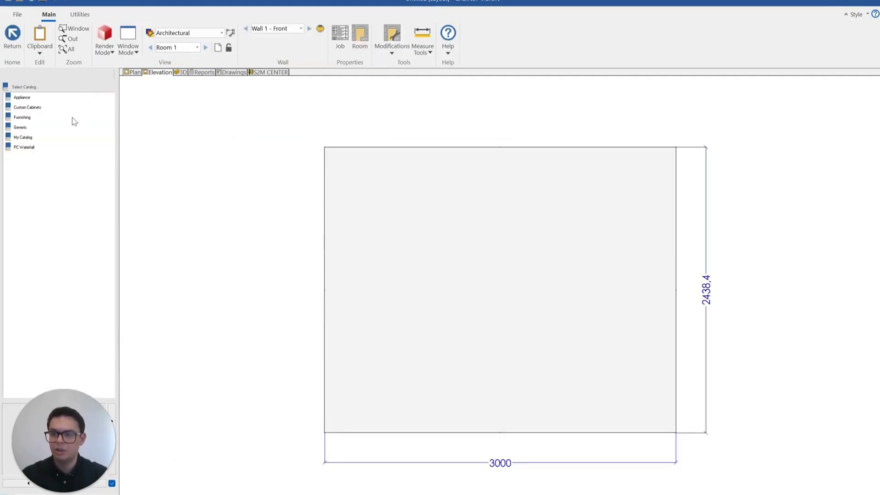
left_click(28, 108)
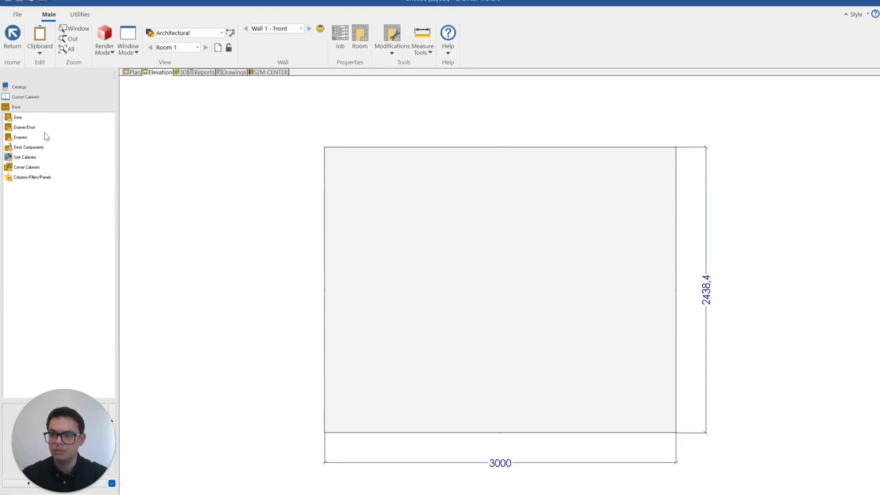
left_click(36, 119)
double_click(55, 146)
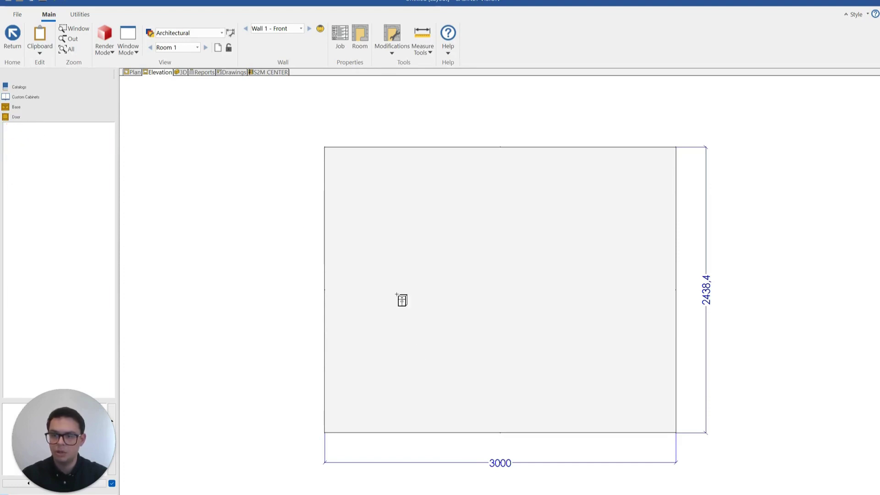
left_click(406, 374)
left_click(496, 374)
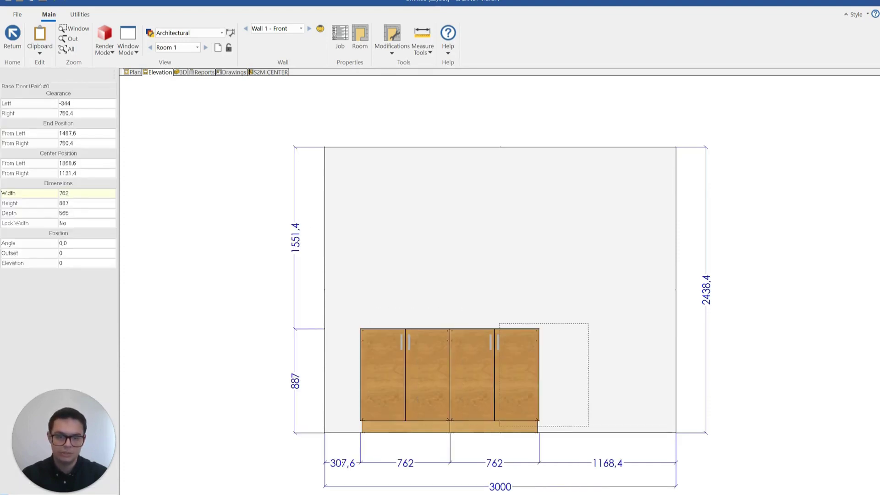
Place a third 762 mm wide paired-door base cabinet directly to the right of the existing two and finish placing
left_click(584, 374)
right_click(552, 277)
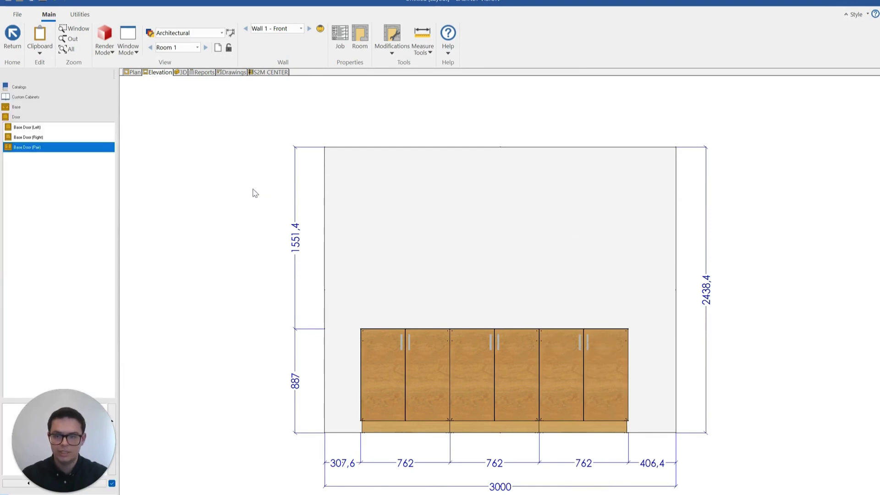
right_click(217, 168)
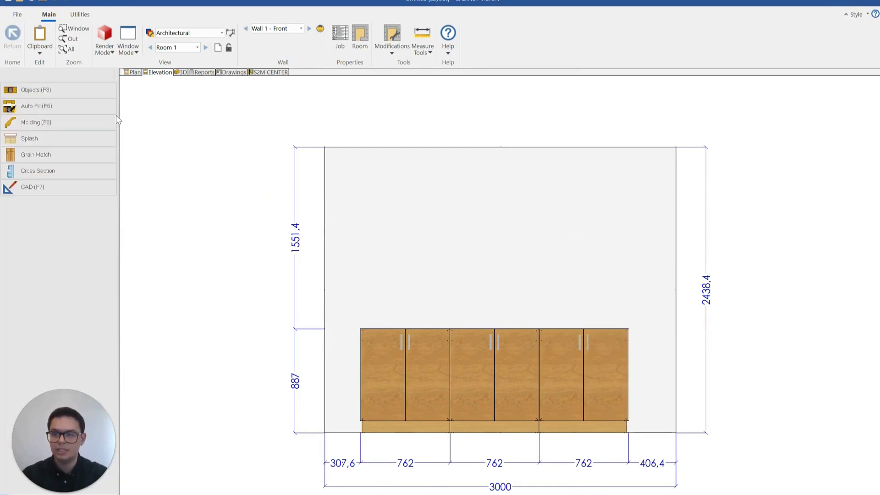
Examine the grain match groups in the elevation by highlighting the cabinet that belongs to each one
left_click(90, 161)
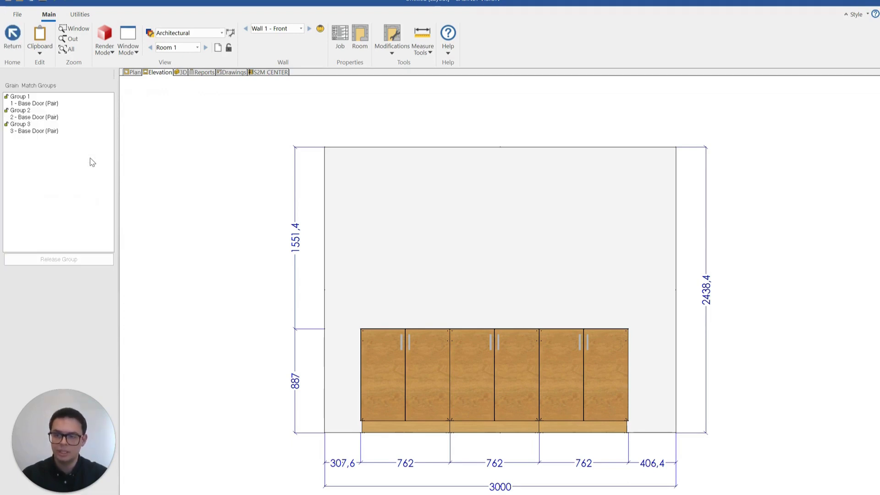
left_click(54, 105)
left_click(51, 118)
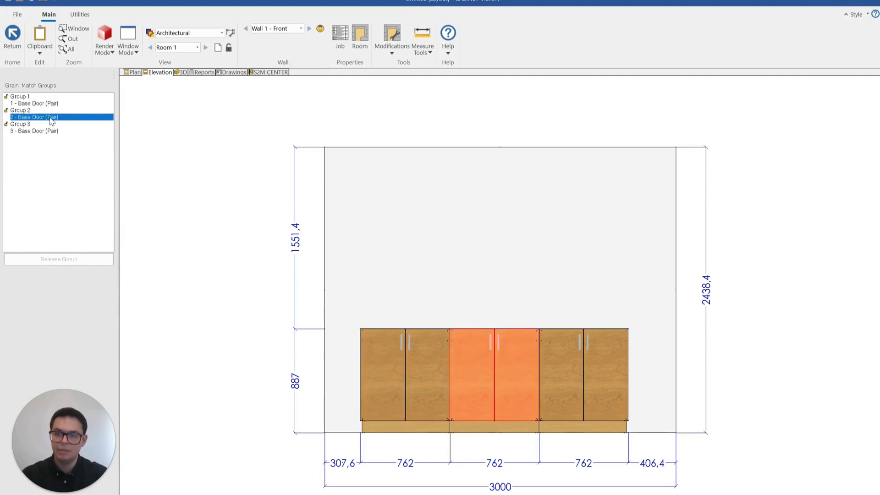
left_click(59, 132)
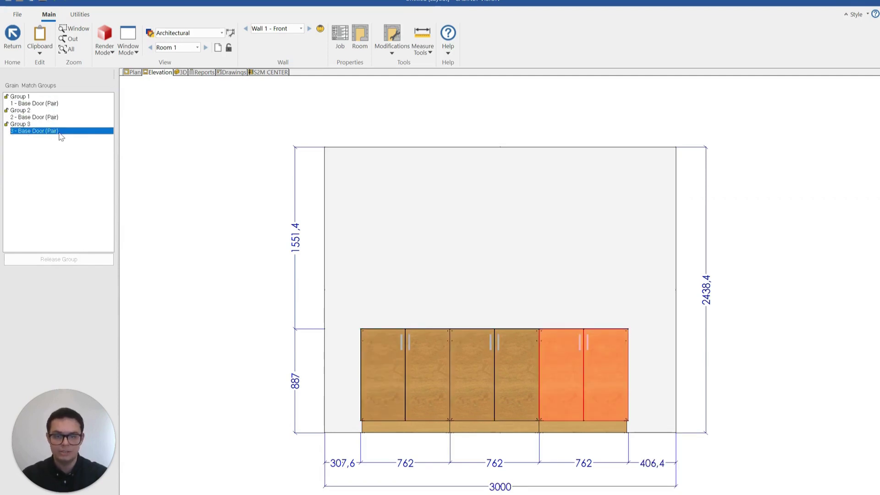
left_click(59, 124)
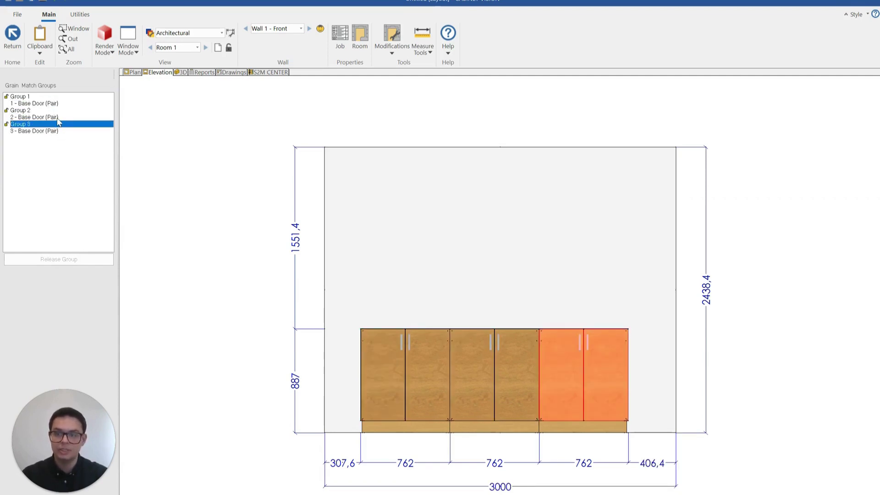
left_click(58, 117)
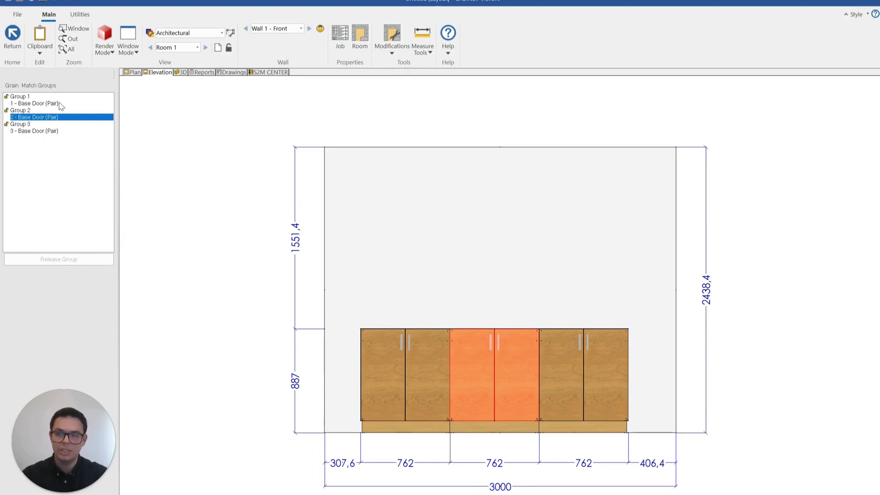
left_click(57, 104)
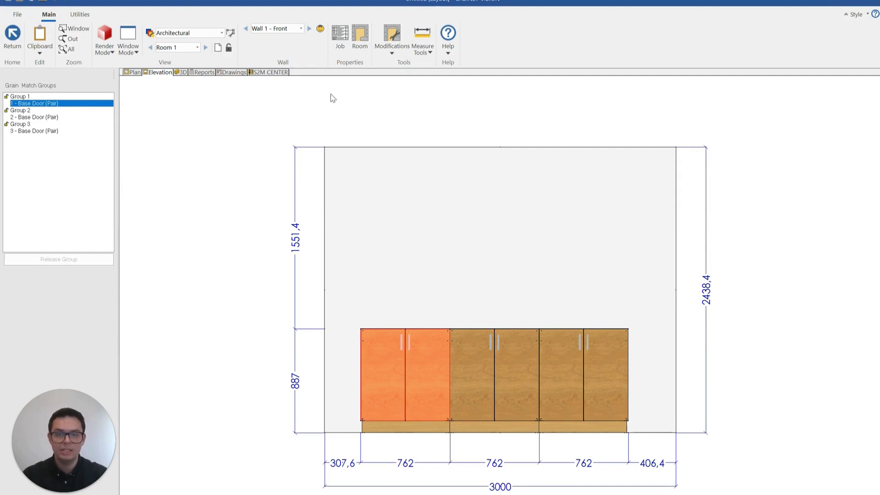
Change the job's grain match mode for cabinet doors to Auto-Group in the job properties
left_click(343, 49)
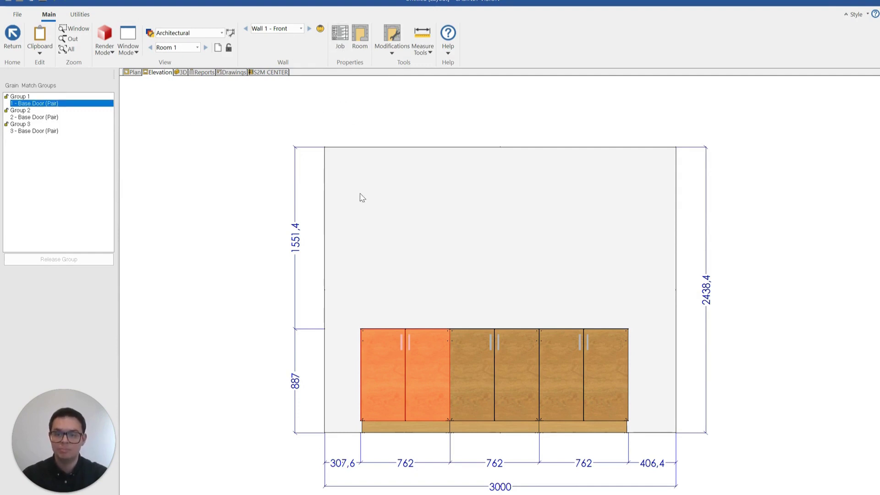
left_click(319, 181)
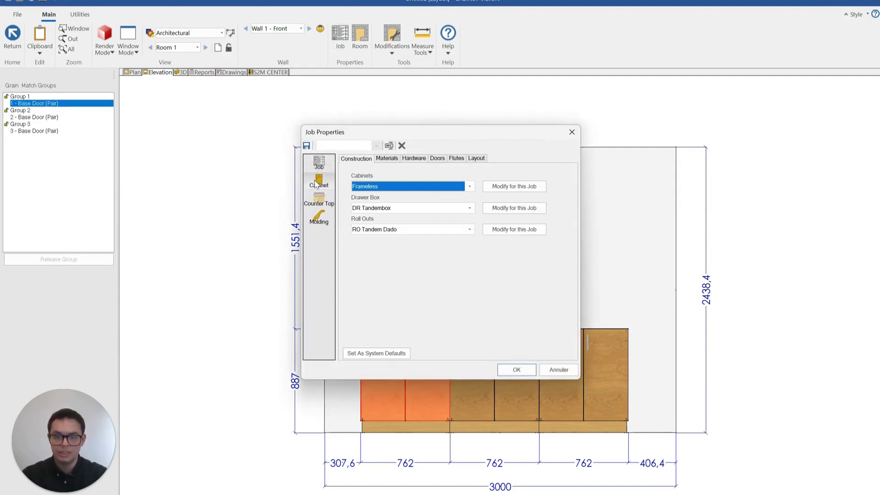
left_click(440, 159)
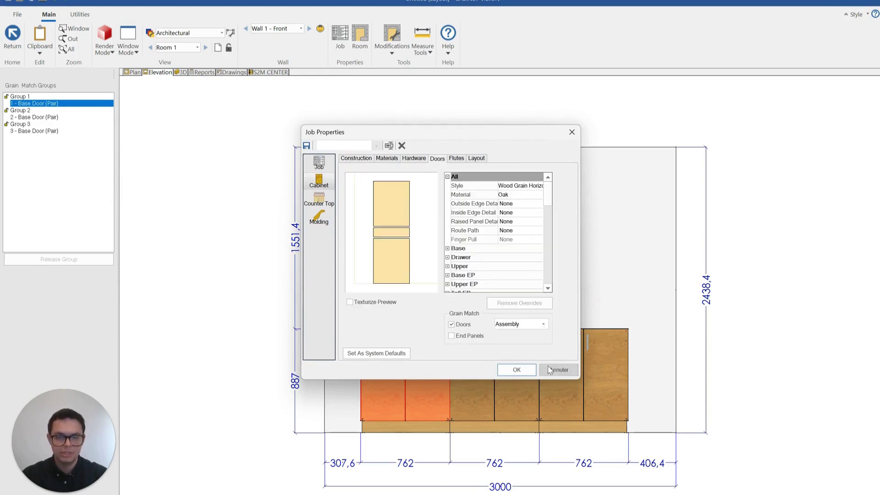
left_click(535, 329)
left_click(530, 345)
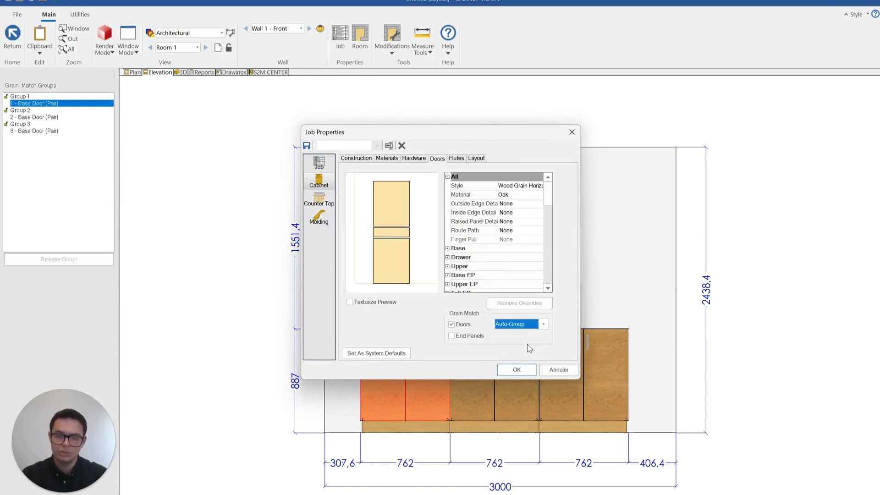
left_click(530, 370)
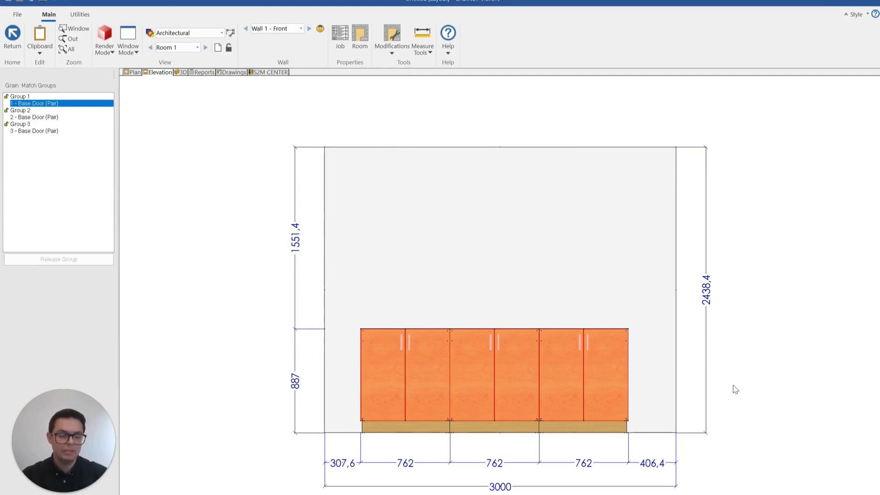
Remove all three base cabinets one by one from the automatic grain match group
left_click(169, 175)
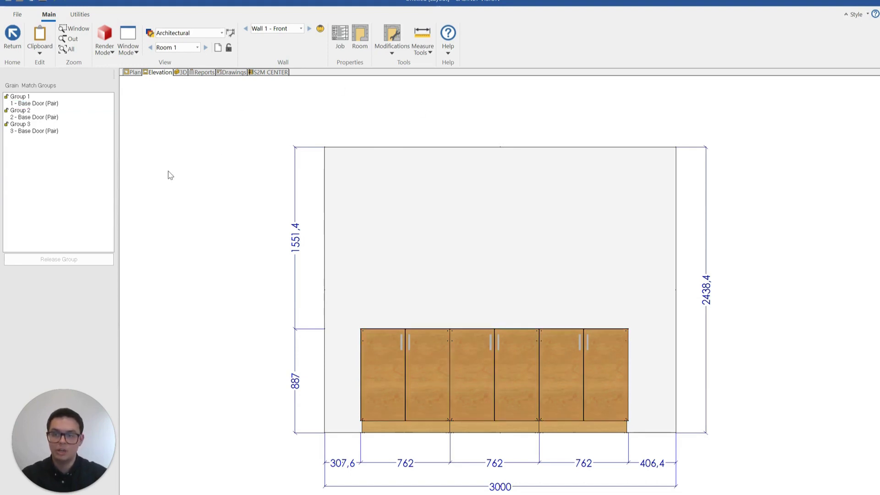
left_click(395, 366)
right_click(394, 366)
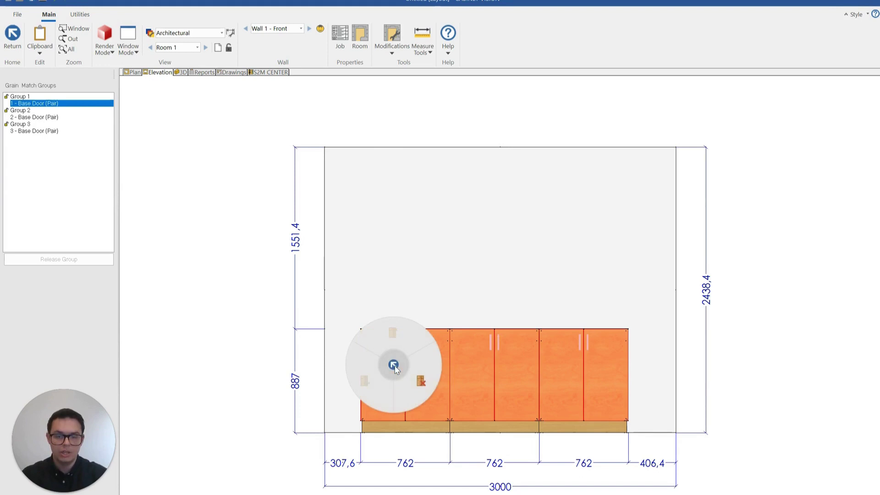
left_click(421, 381)
right_click(499, 364)
left_click(522, 381)
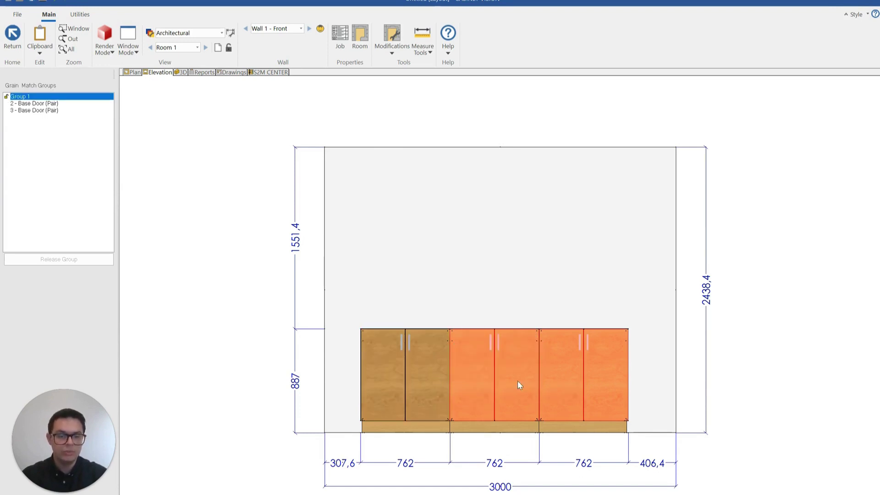
right_click(580, 371)
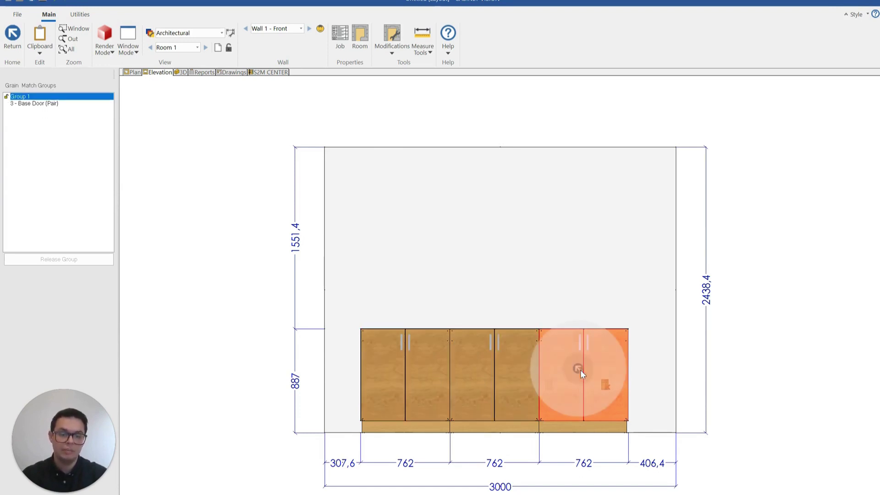
left_click(609, 384)
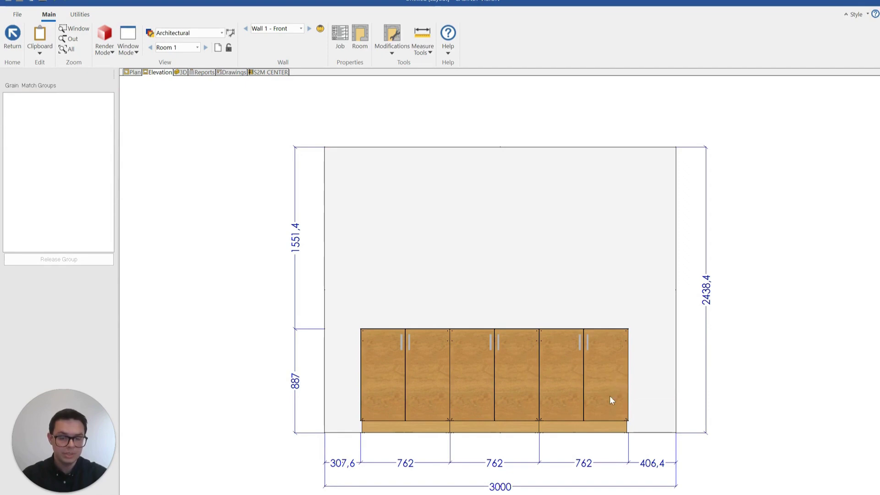
Create a new grain match group from the leftmost cabinet and add the middle and rightmost cabinets to it
right_click(413, 370)
left_click(413, 339)
right_click(489, 370)
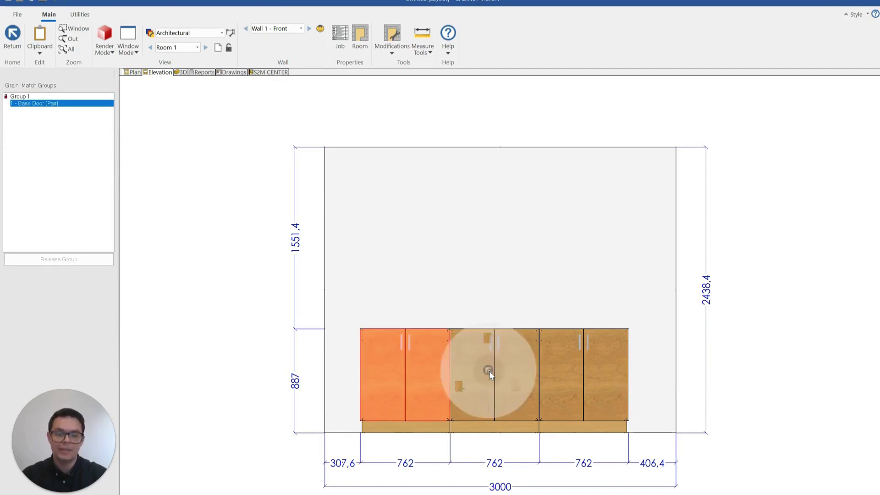
left_click(464, 386)
right_click(579, 377)
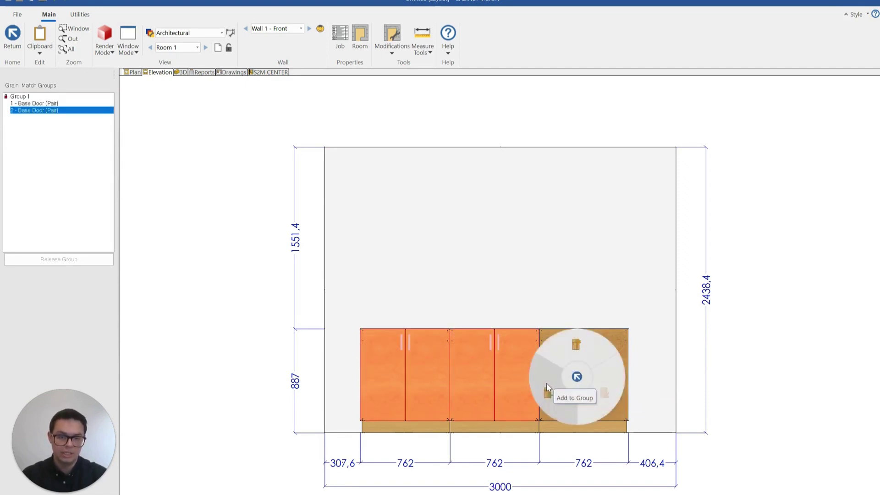
left_click(547, 385)
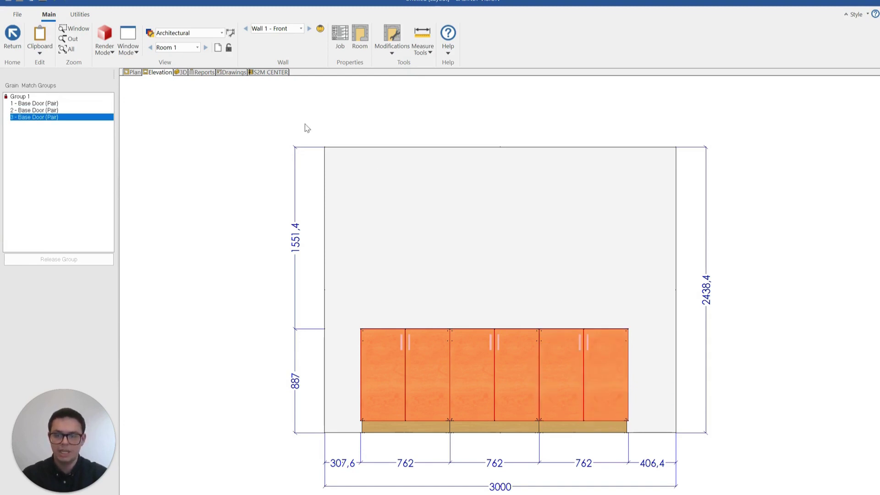
Filter the job's parts in S2M Center so that only those made of 3/4 2s Oak Ply are selected
left_click(267, 74)
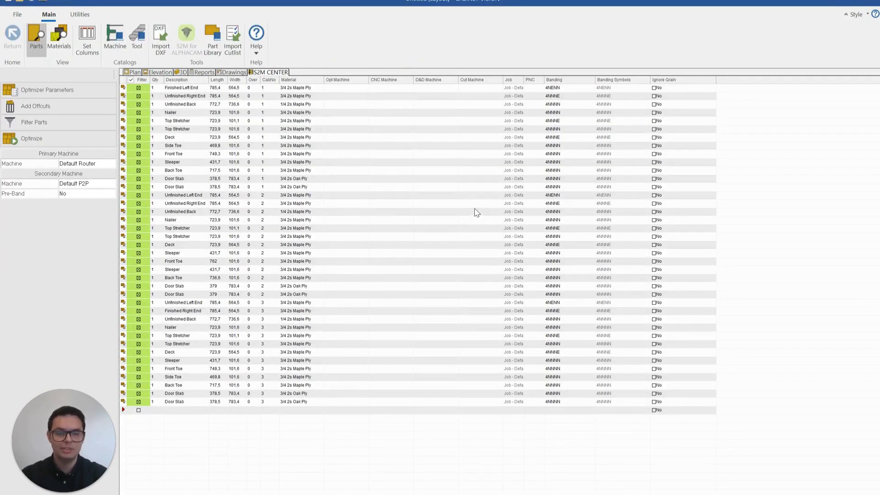
left_click(90, 125)
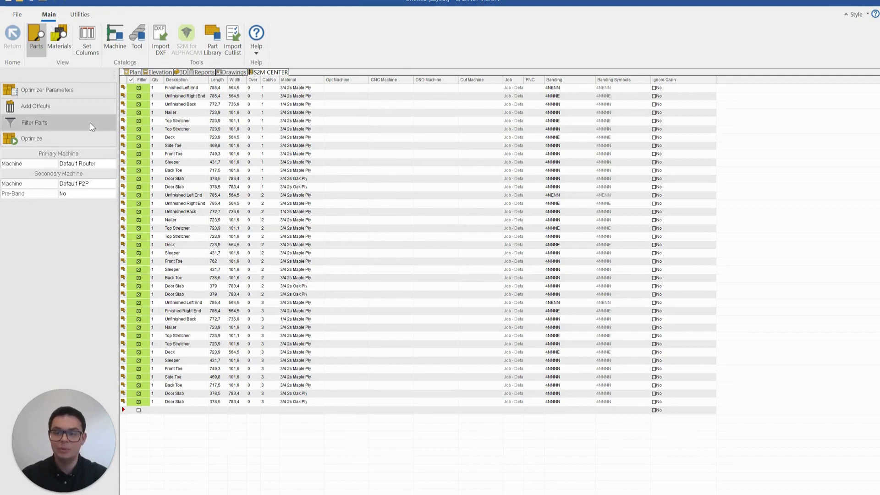
left_click(403, 132)
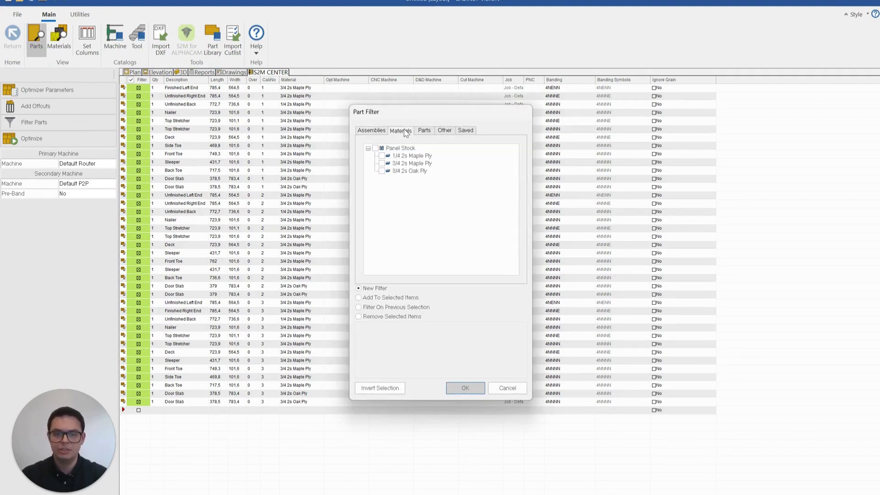
left_click(382, 171)
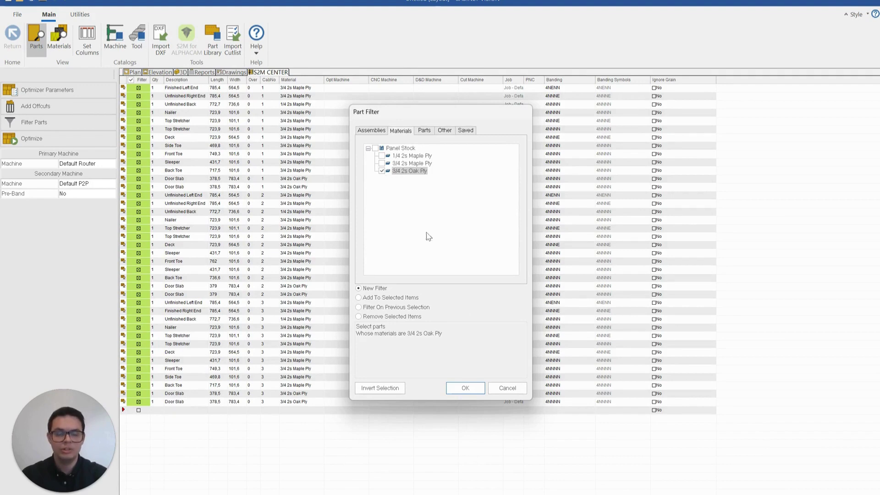
left_click(465, 389)
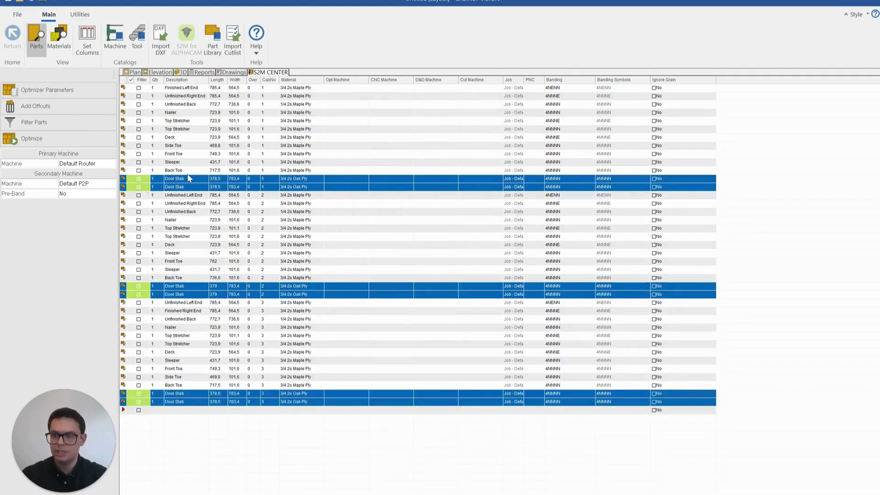
Optimize the selected door slabs by running the nest and display the 3/4 2s Oak Ply cut pattern
left_click(75, 136)
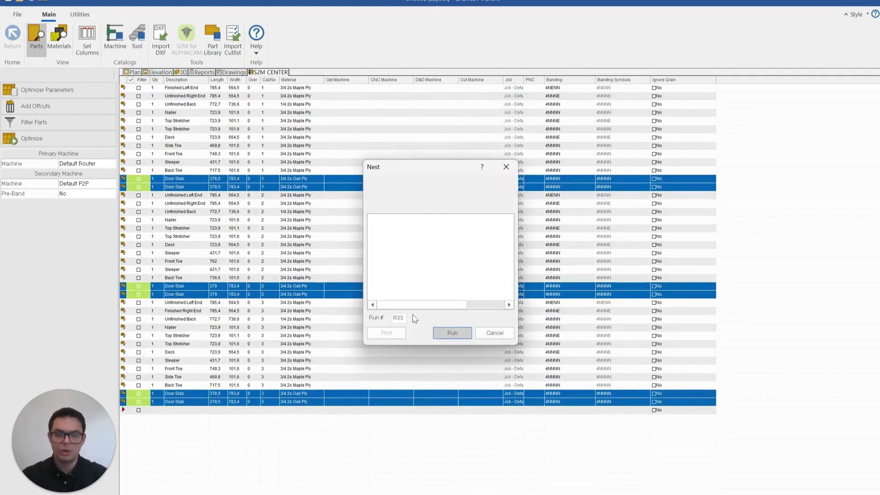
left_click(443, 337)
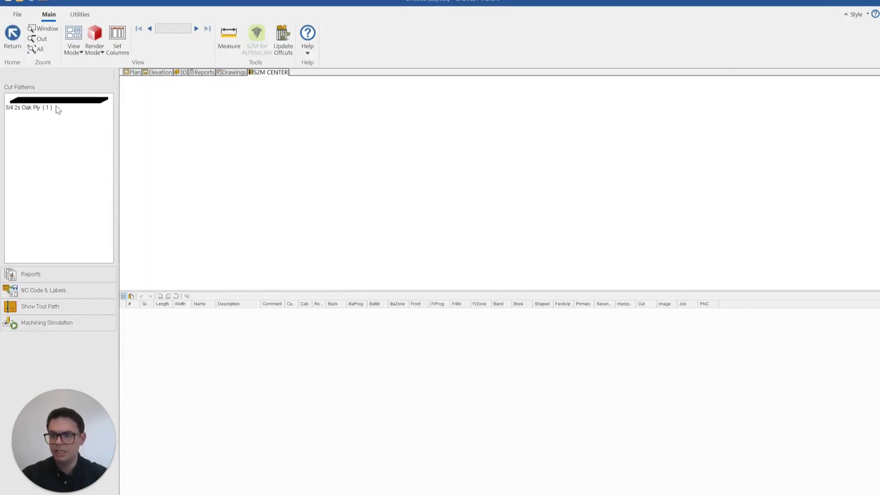
left_click(56, 107)
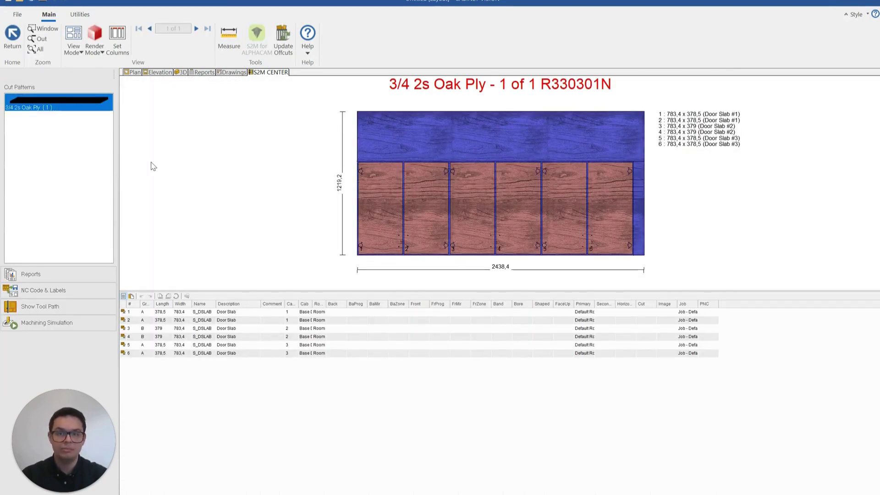